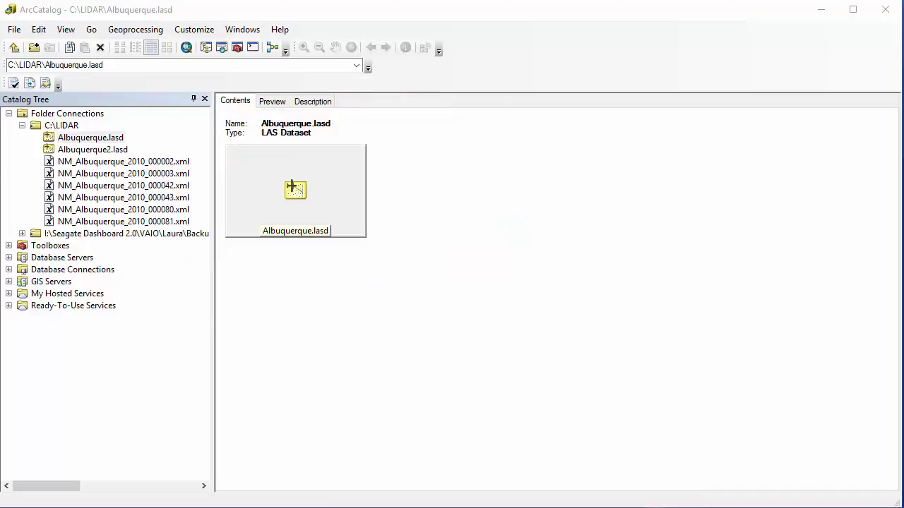
Select the Albuquerque2.lasd LAS dataset in the Catalog Tree
{"action": "left_click", "coordinate": [87, 150]}
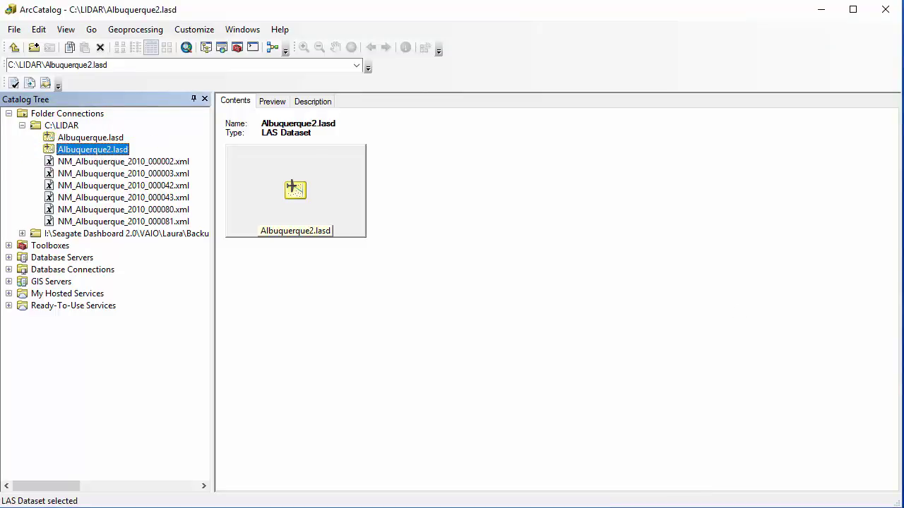
In Albuquerque2.lasd's properties, add the C:\LIDAR folder to its list of LAS files
{"action": "right_click", "coordinate": [107, 150]}
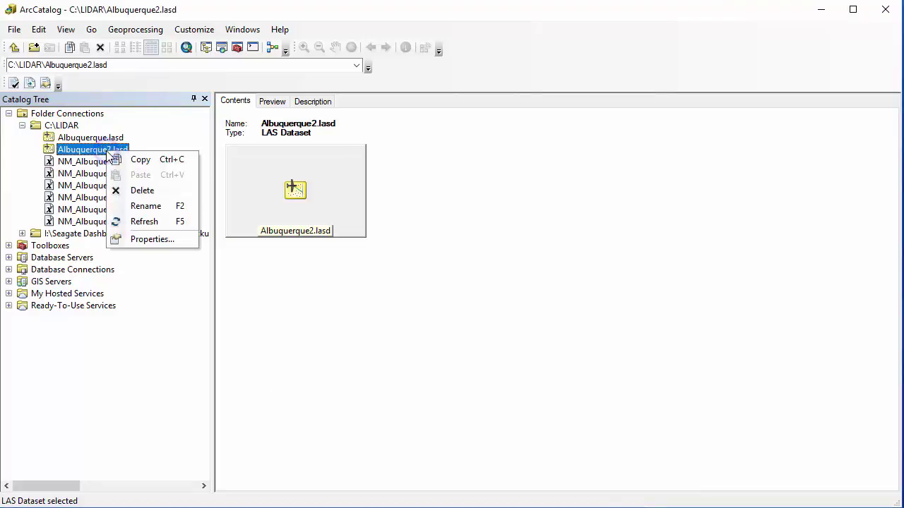
{"action": "left_click", "coordinate": [164, 240]}
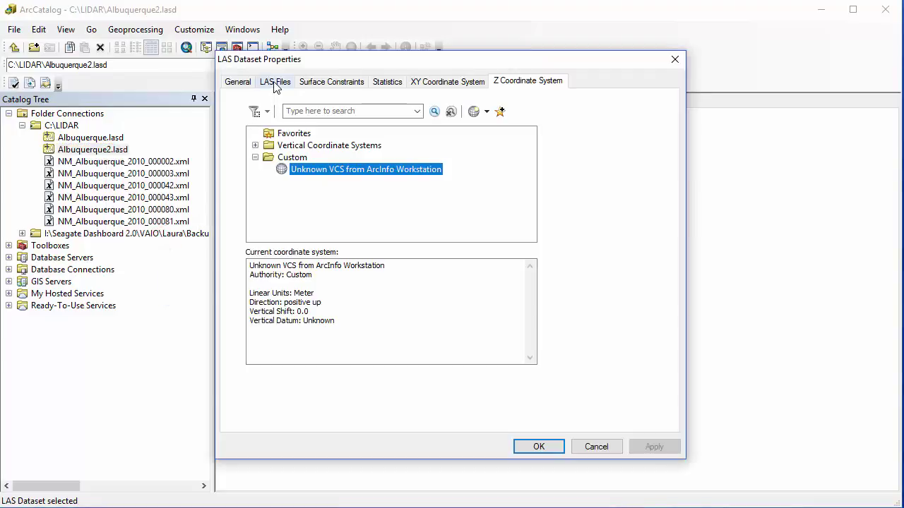
{"action": "left_click", "coordinate": [275, 83]}
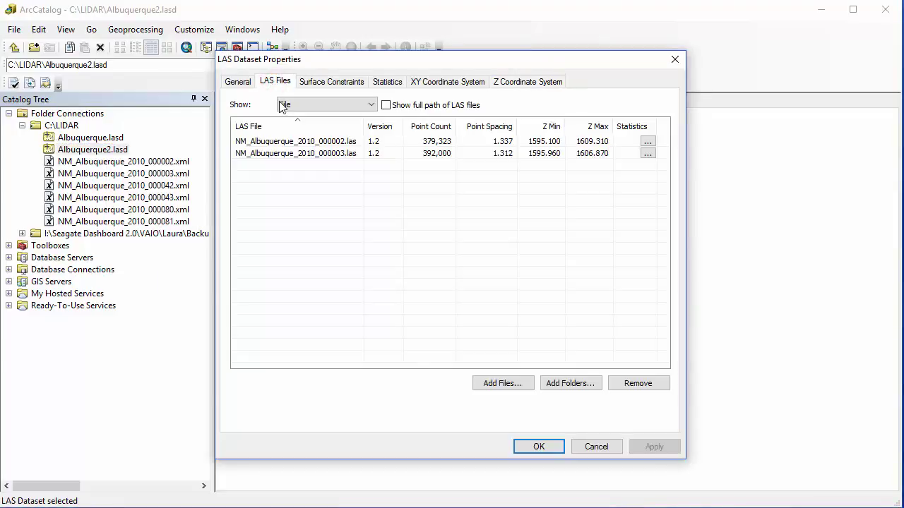
{"action": "left_click", "coordinate": [572, 386]}
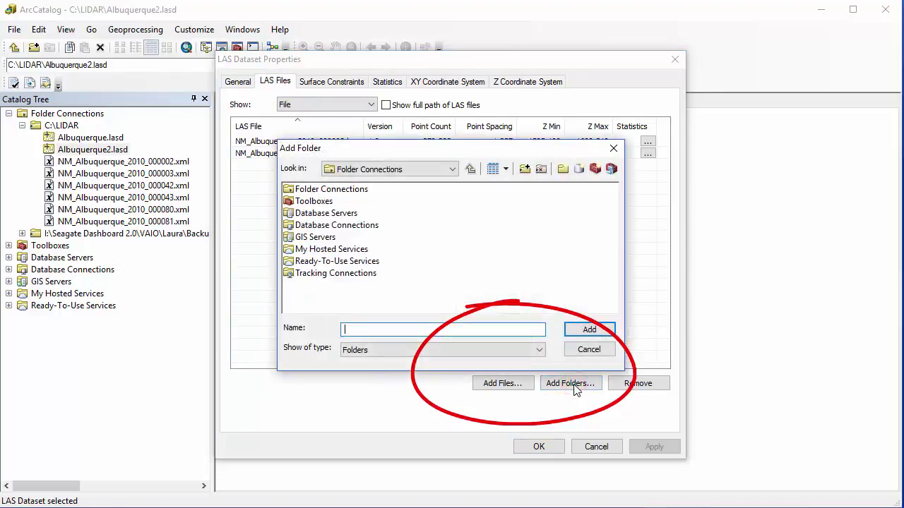
{"action": "left_click", "coordinate": [450, 170]}
{"action": "left_click", "coordinate": [413, 183]}
{"action": "left_click", "coordinate": [322, 187]}
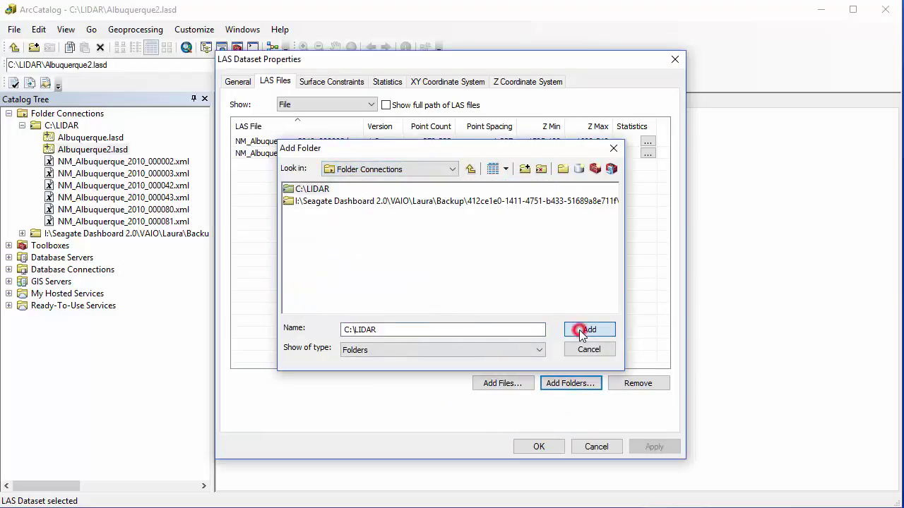
{"action": "left_click", "coordinate": [588, 329]}
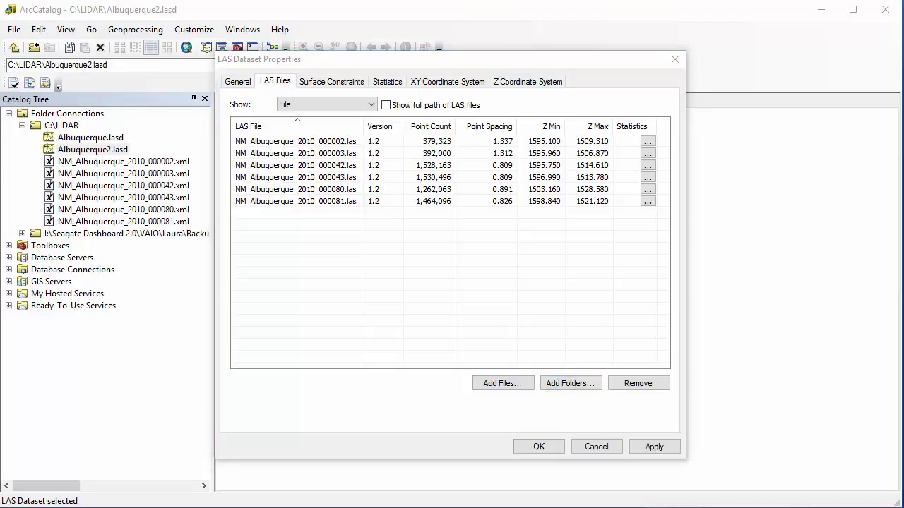
Update Albuquerque2.lasd's statistics to 6,544,822 first returns and 4,778,591 ground points
{"action": "left_click", "coordinate": [388, 84]}
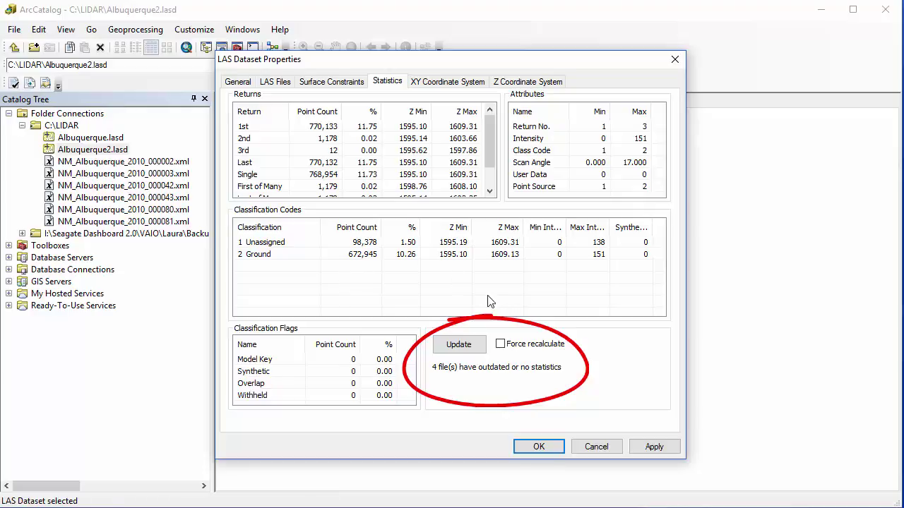
{"action": "left_click", "coordinate": [453, 349]}
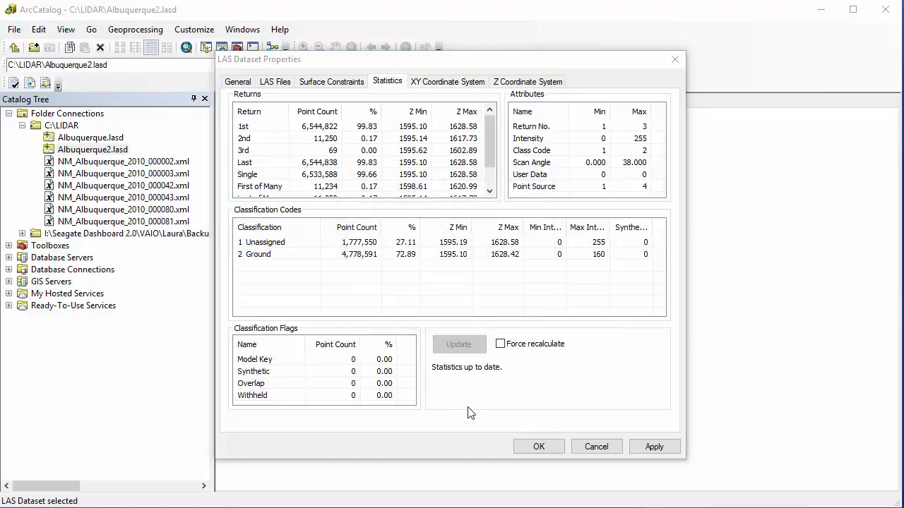
Set NAVD 1988 (North America) as Albuquerque2.lasd's Z coordinate system and apply it
{"action": "left_click", "coordinate": [540, 82]}
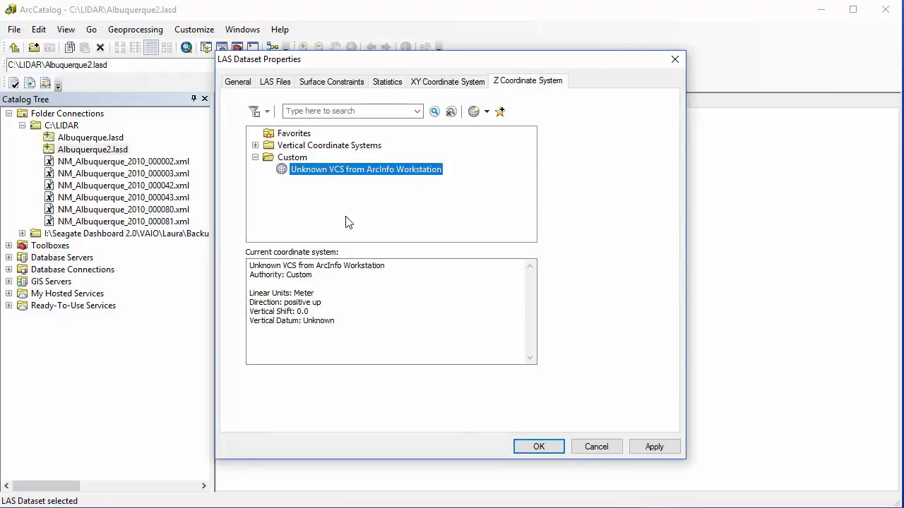
{"action": "left_click", "coordinate": [255, 145]}
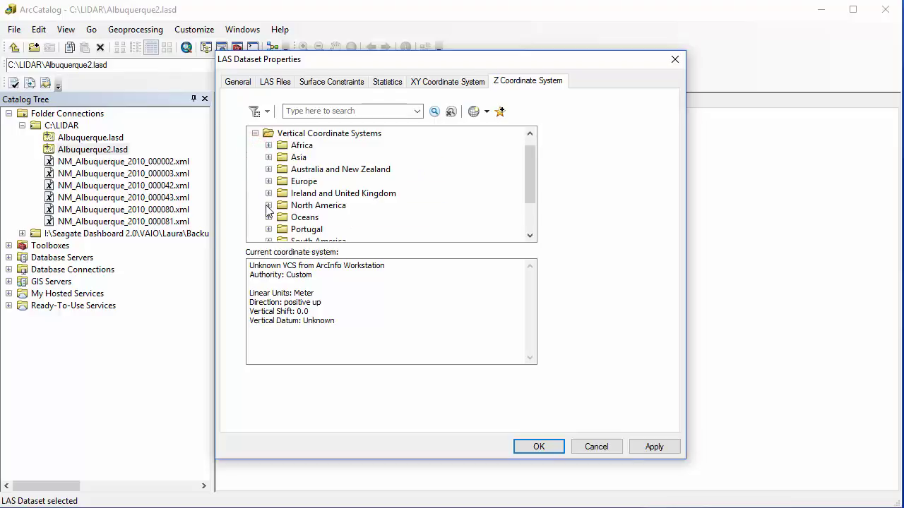
{"action": "left_click", "coordinate": [268, 205]}
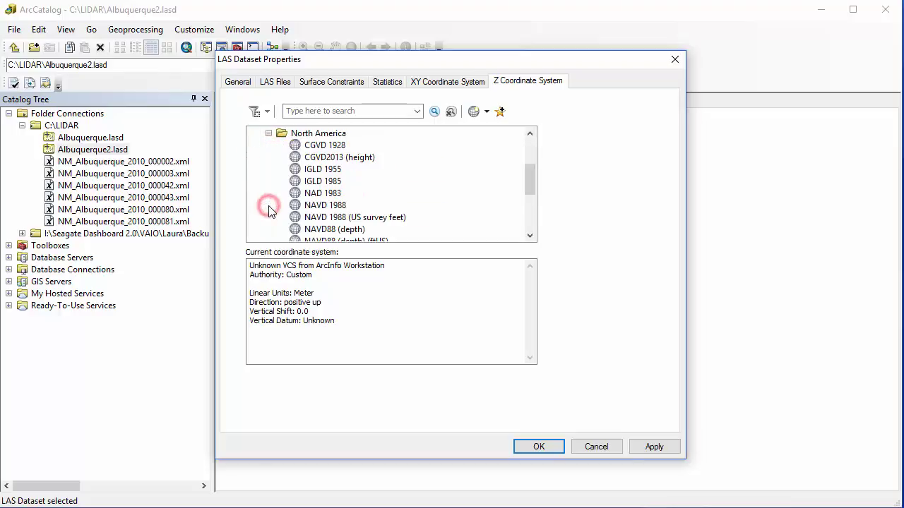
{"action": "left_click", "coordinate": [325, 206]}
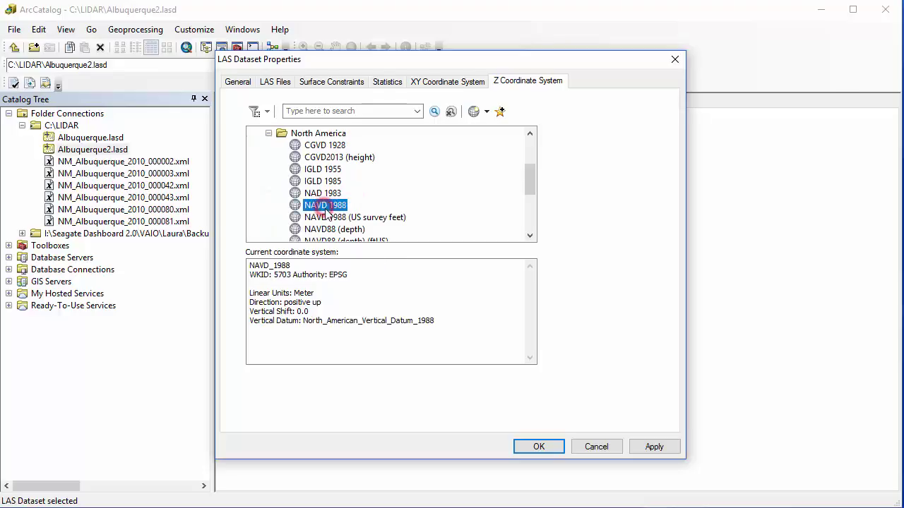
{"action": "left_click", "coordinate": [539, 448]}
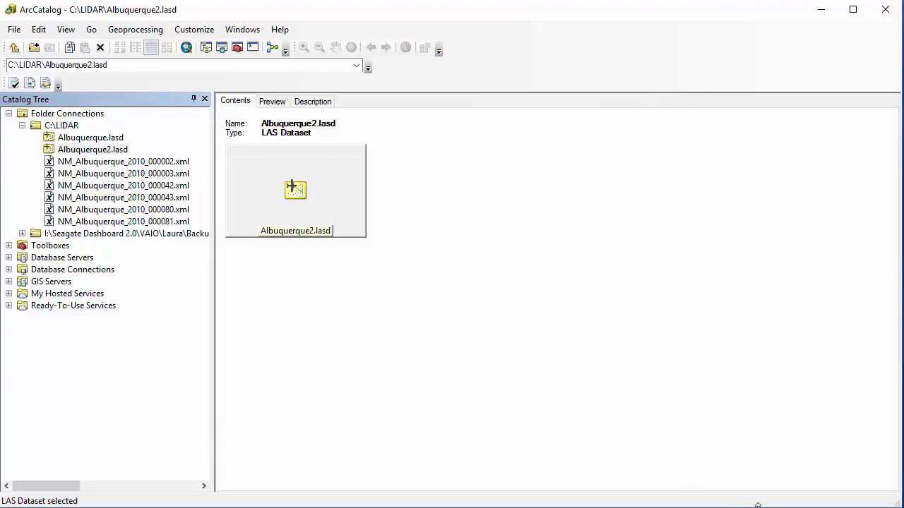
Preview Albuquerque2.lasd as a 3D View
{"action": "left_click", "coordinate": [73, 150]}
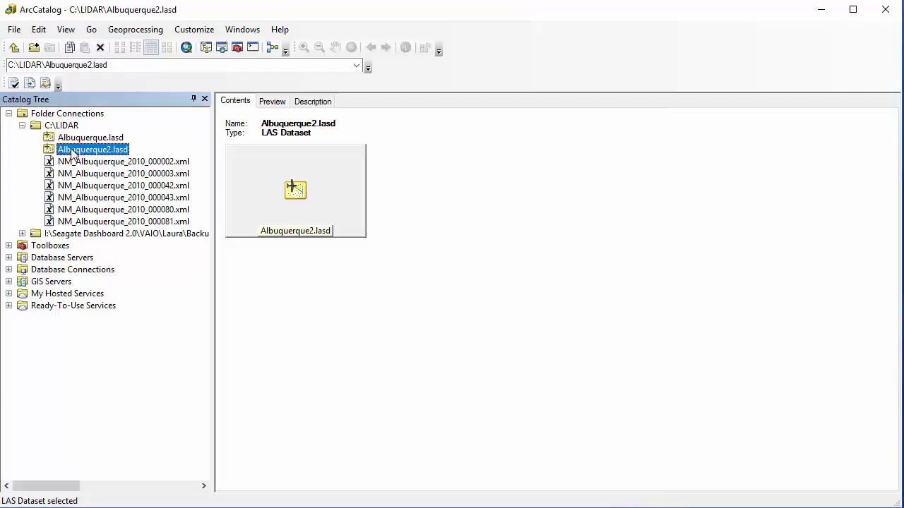
{"action": "left_click", "coordinate": [268, 104]}
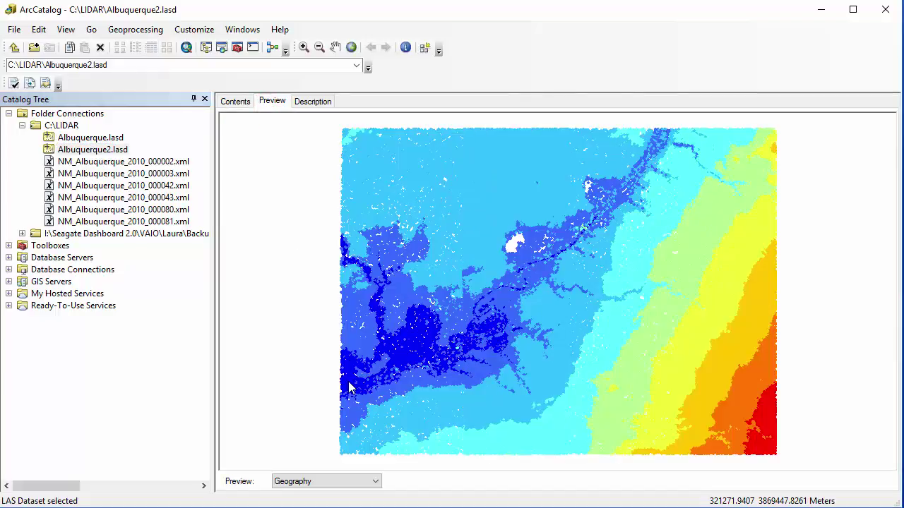
{"action": "left_click", "coordinate": [373, 481]}
{"action": "left_click", "coordinate": [365, 493]}
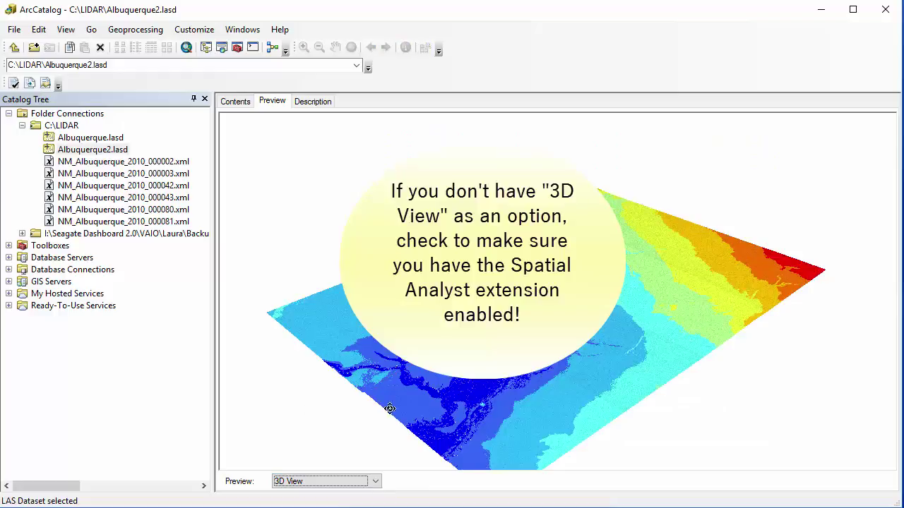
Zoom into the point cloud and tilt it to a low, side-on angle
{"action": "left_click_drag", "start_coordinate": [521, 384], "coordinate": [501, 341]}
{"action": "scroll", "coordinate": [501, 343], "scroll_direction": "up", "scroll_amount": 2}
{"action": "scroll", "coordinate": [501, 343], "scroll_direction": "up", "scroll_amount": 8}
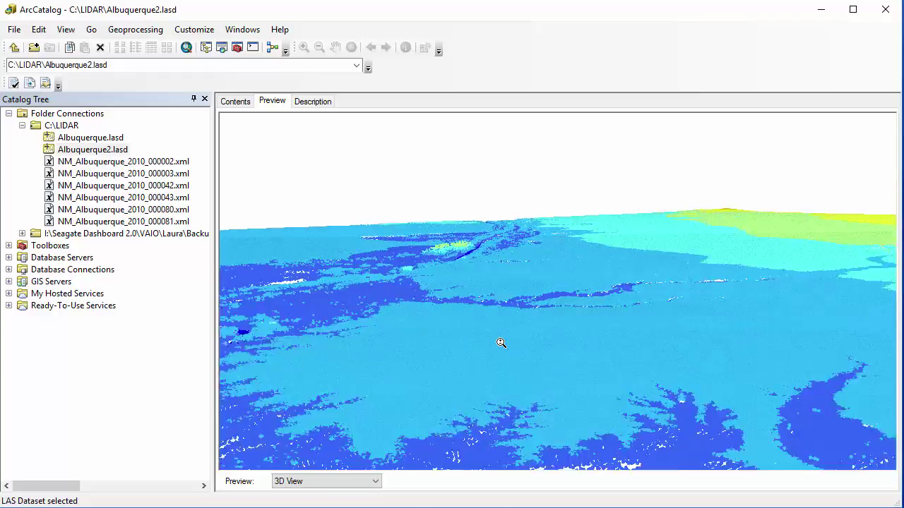
{"action": "scroll", "coordinate": [500, 345], "scroll_direction": "up", "scroll_amount": 2}
{"action": "left_click_drag", "start_coordinate": [498, 353], "coordinate": [494, 334]}
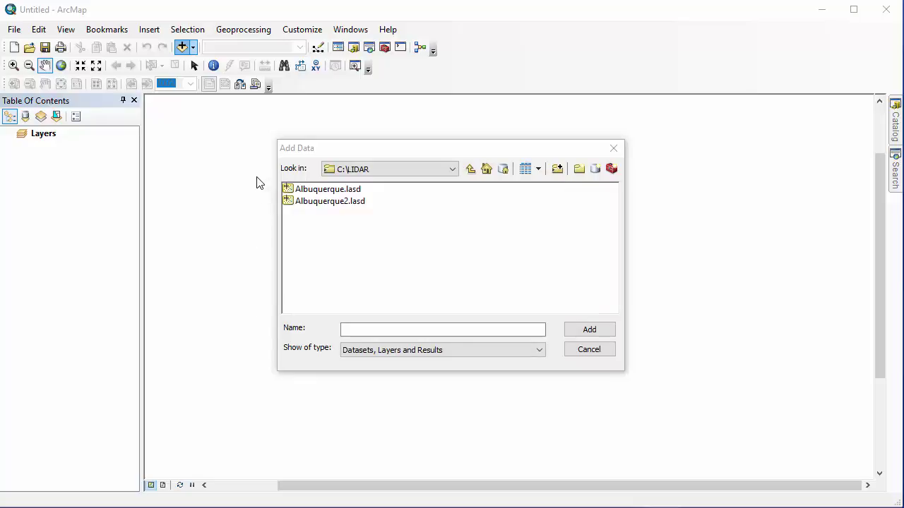
Add Albuquerque.lasd from C:\LIDAR to the map
{"action": "left_click", "coordinate": [306, 196]}
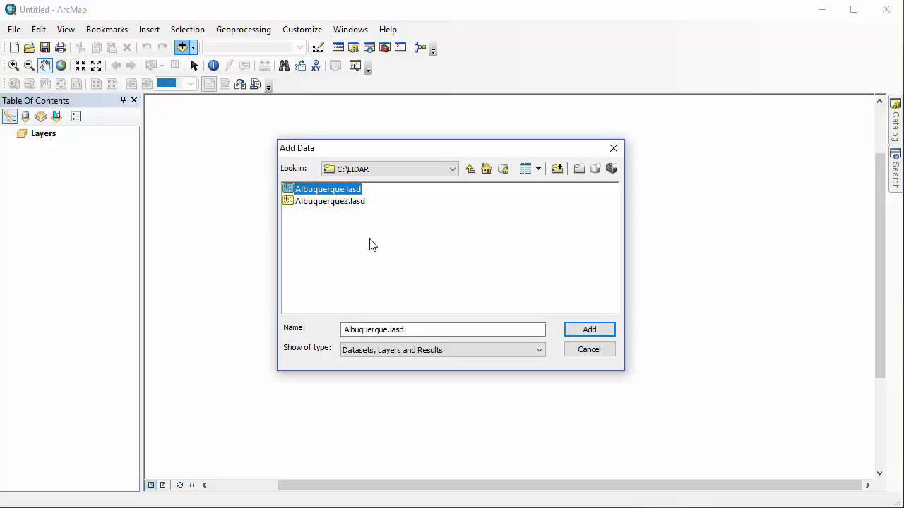
{"action": "left_click", "coordinate": [601, 332]}
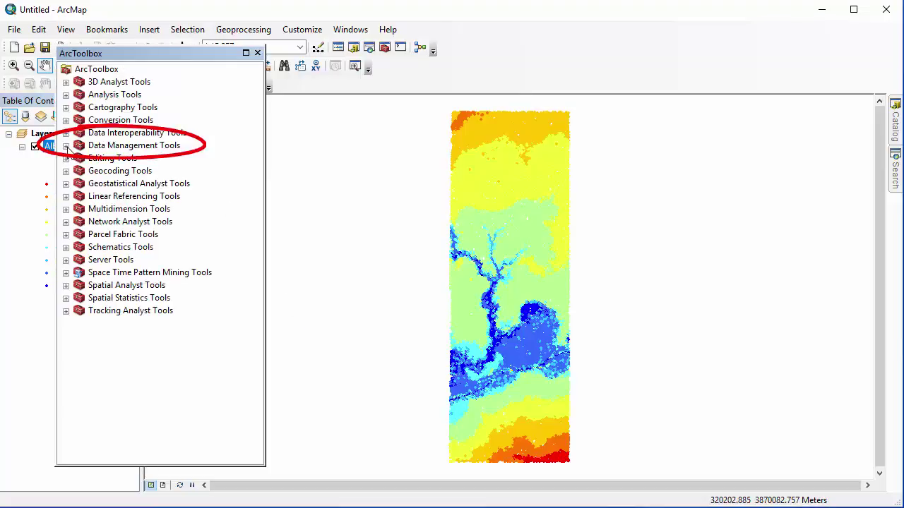
Launch Add Files to LAS Dataset from Data Management Tools > LAS Dataset
{"action": "left_click", "coordinate": [66, 146]}
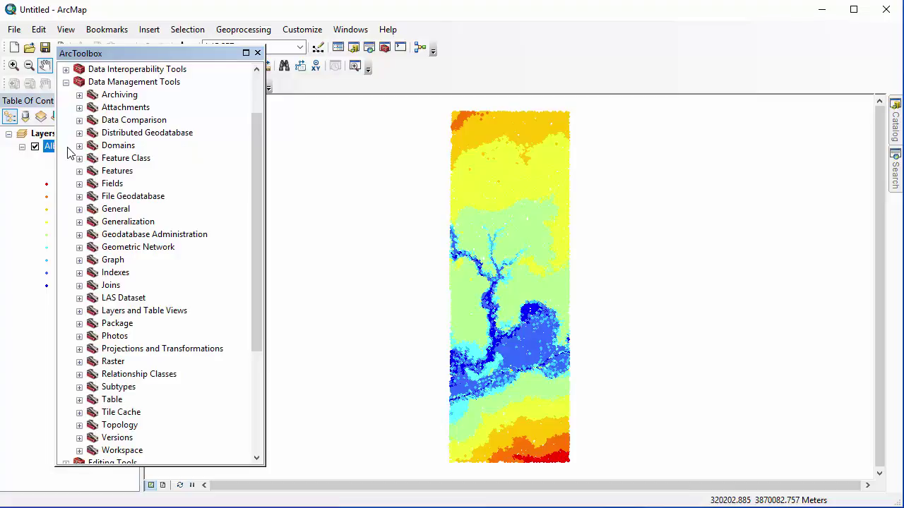
{"action": "left_click", "coordinate": [79, 298]}
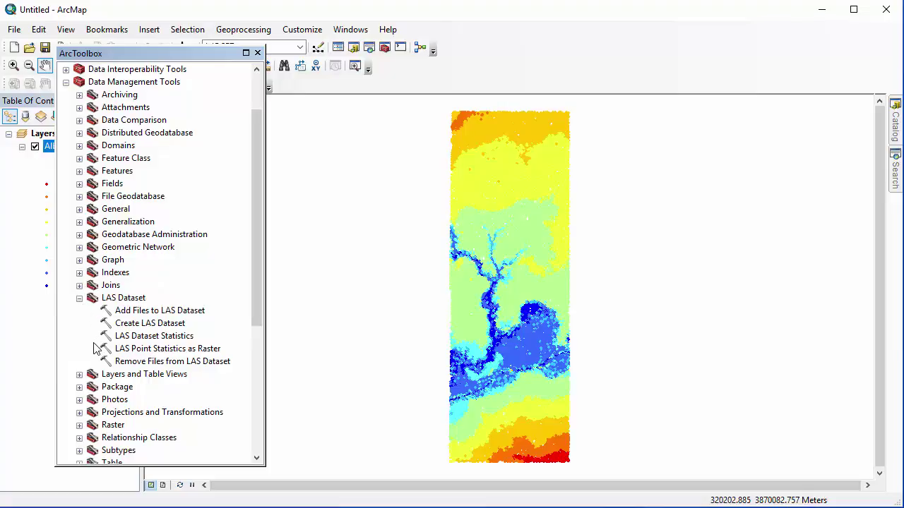
{"action": "left_click", "coordinate": [133, 309]}
{"action": "double_click", "coordinate": [133, 310]}
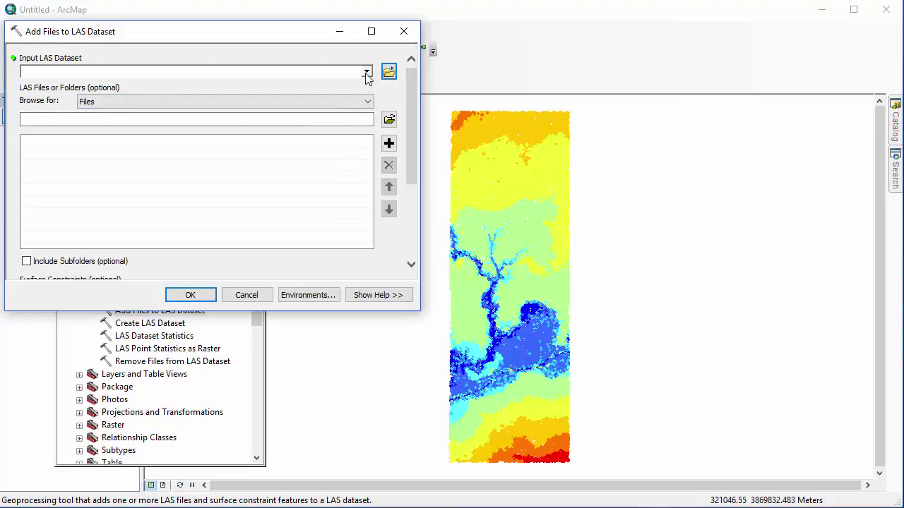
Target Albuquerque.lasd and choose tiles 000042, 000043, 000080 and 000081 as input files
{"action": "left_click", "coordinate": [648, 355]}
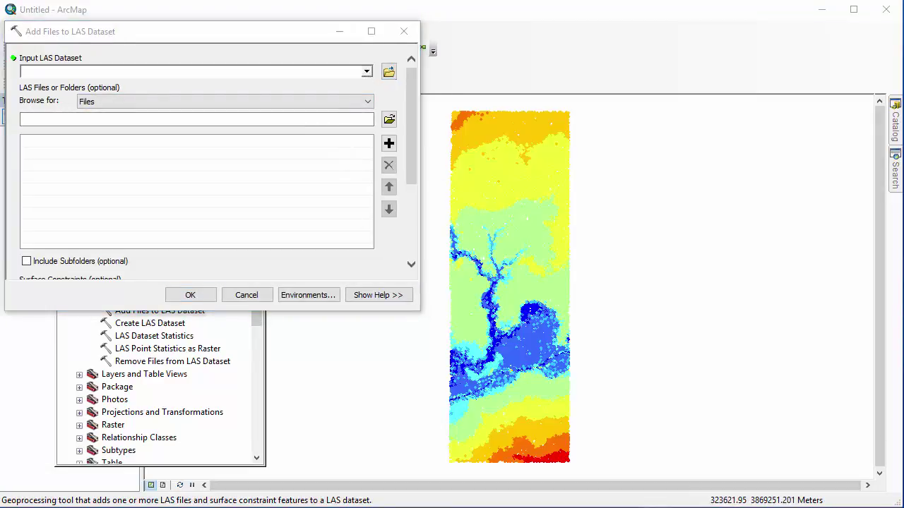
{"action": "left_click", "coordinate": [366, 75]}
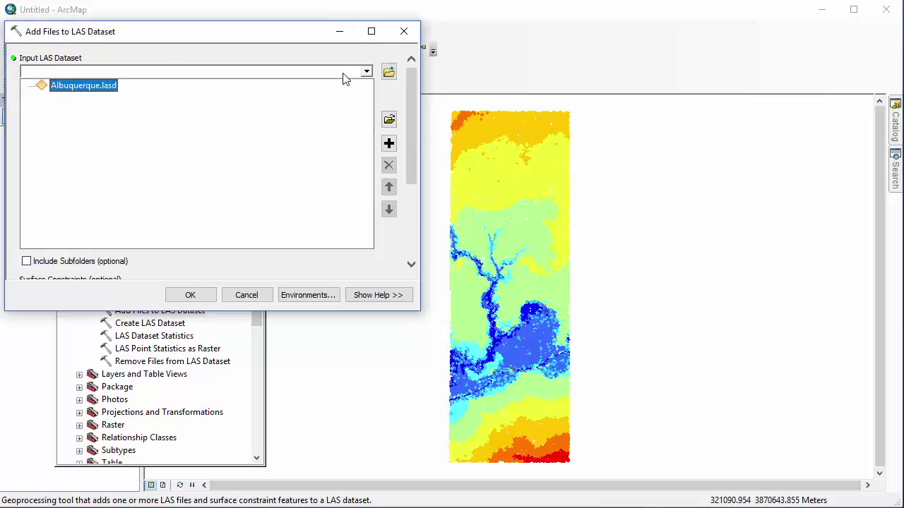
{"action": "left_click", "coordinate": [64, 86]}
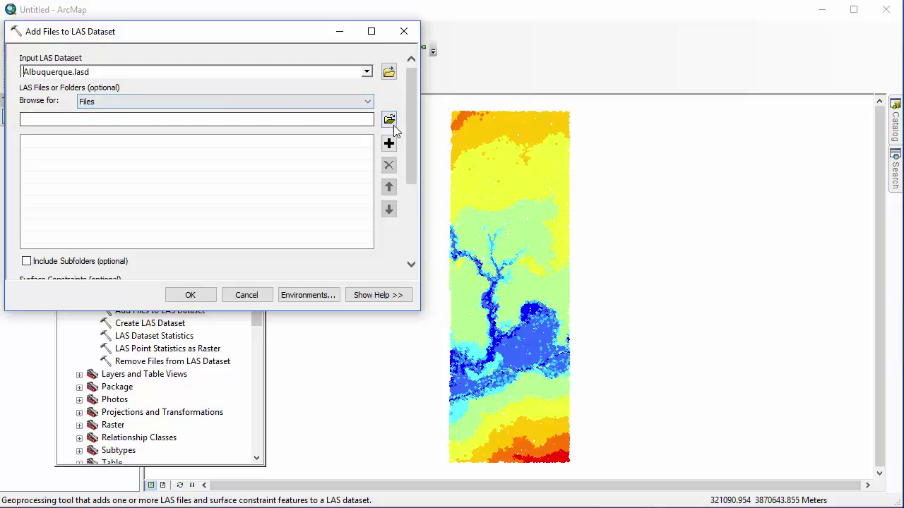
{"action": "left_click", "coordinate": [389, 121]}
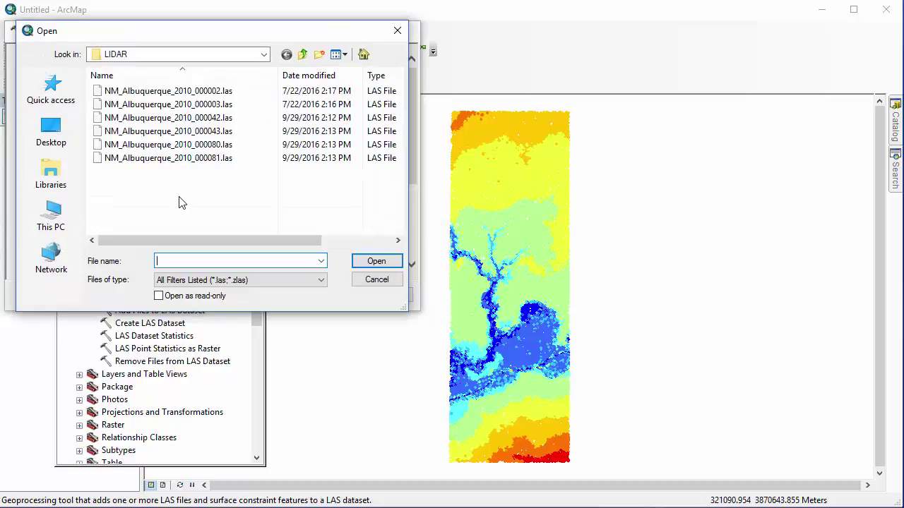
{"action": "left_click", "coordinate": [170, 118]}
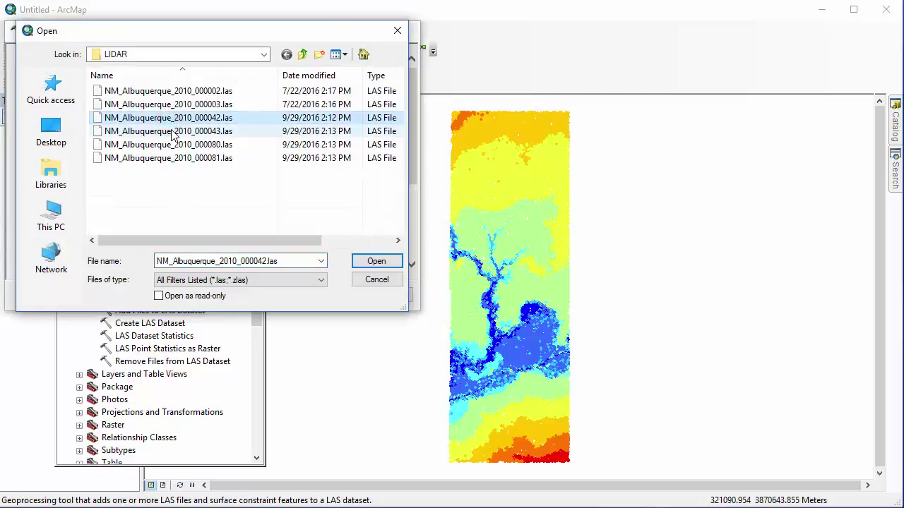
{"action": "left_click", "coordinate": [141, 160], "text": "shift"}
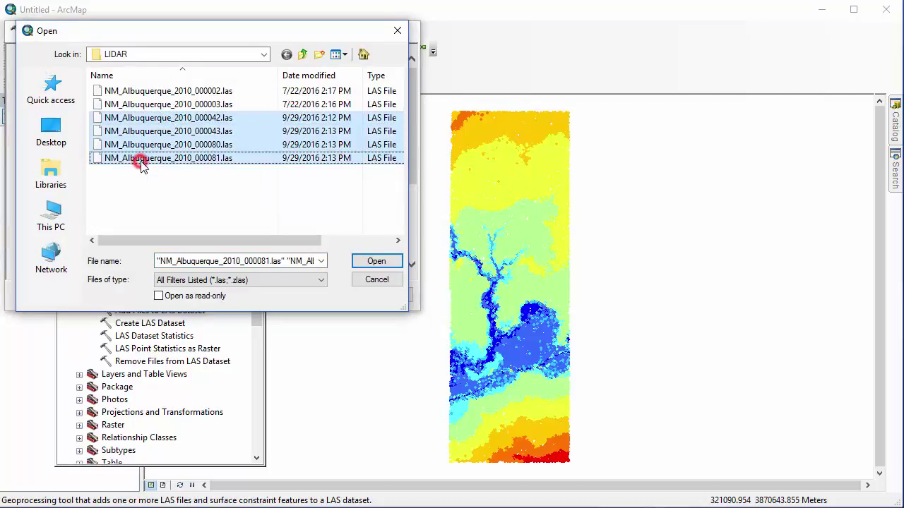
{"action": "left_click", "coordinate": [397, 261]}
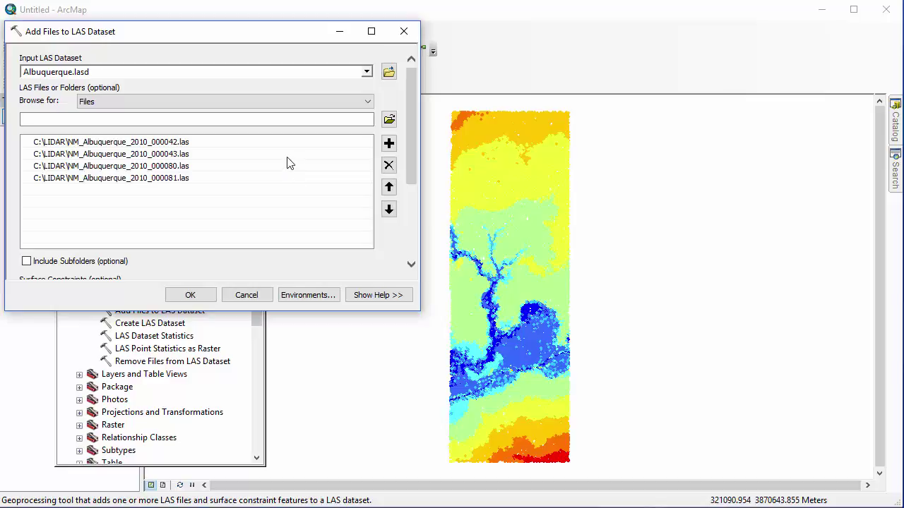
Run Add Files to LAS Dataset, then close the ArcToolbox window
{"action": "left_click_drag", "start_coordinate": [412, 175], "coordinate": [413, 265]}
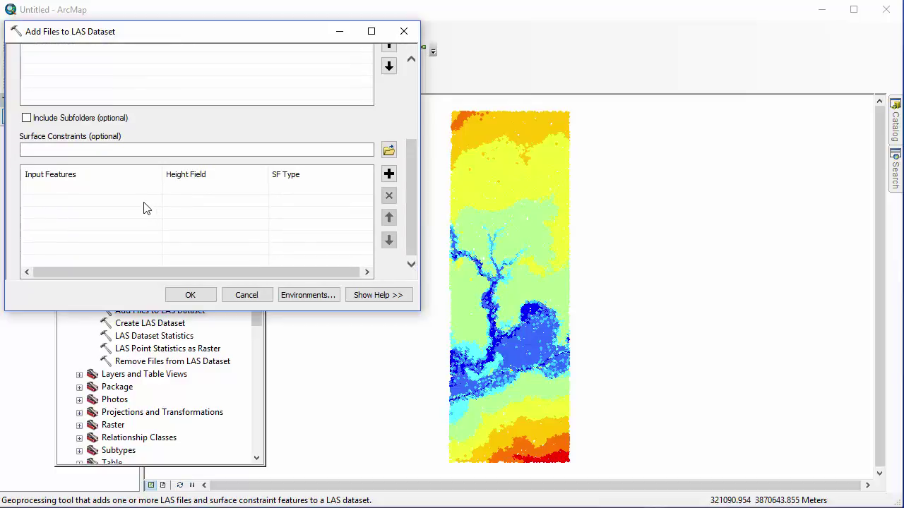
{"action": "left_click", "coordinate": [185, 295]}
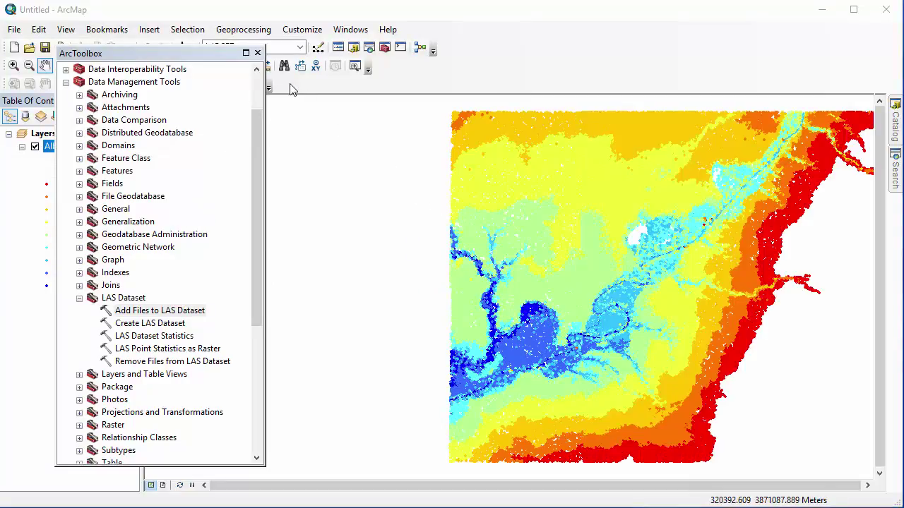
{"action": "left_click", "coordinate": [258, 54]}
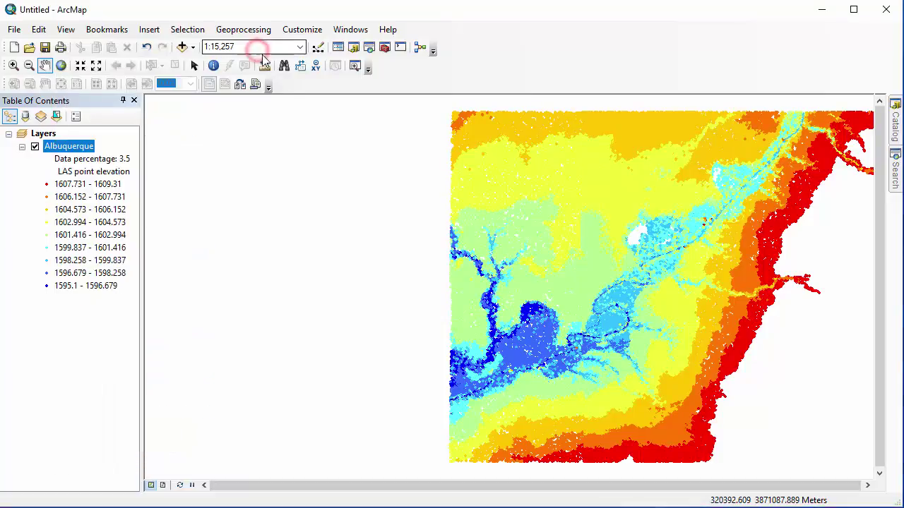
{"action": "left_click", "coordinate": [452, 485]}
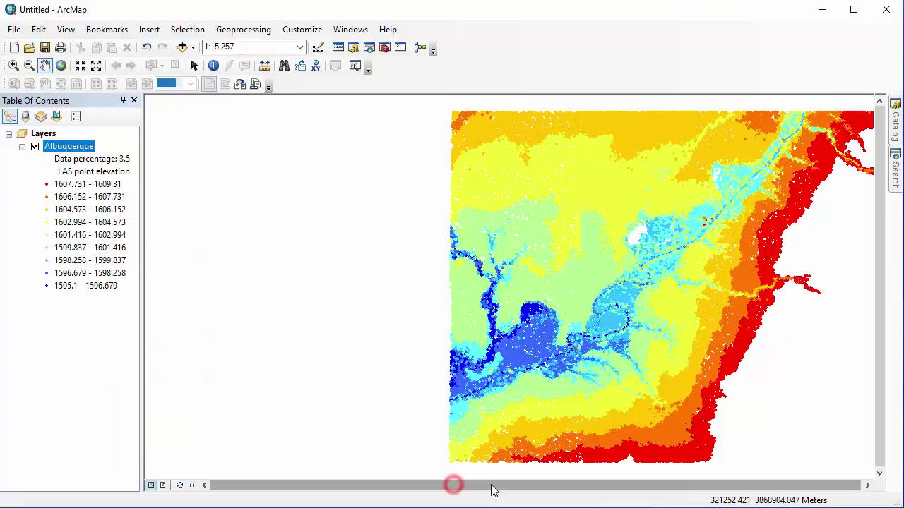